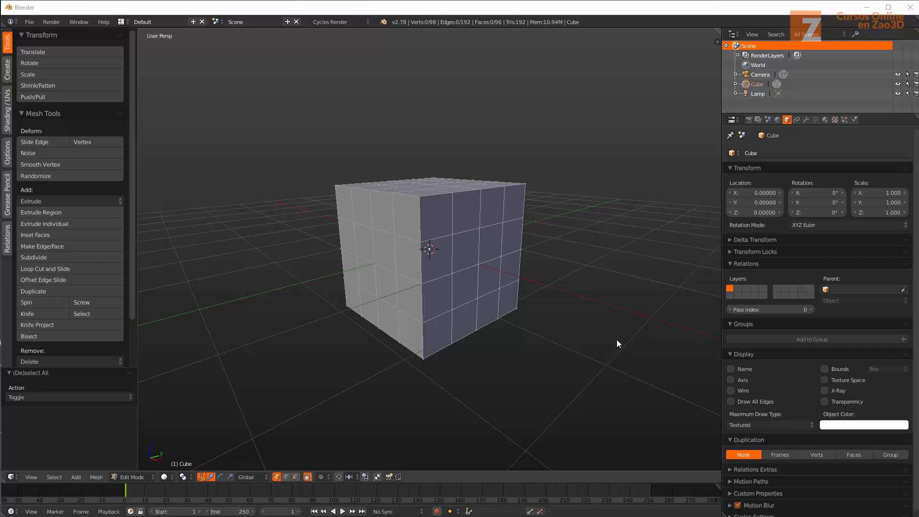
scroll(575, 294, down, 1)
scroll(527, 277, up, 2)
middle_drag(549, 274, 527, 287)
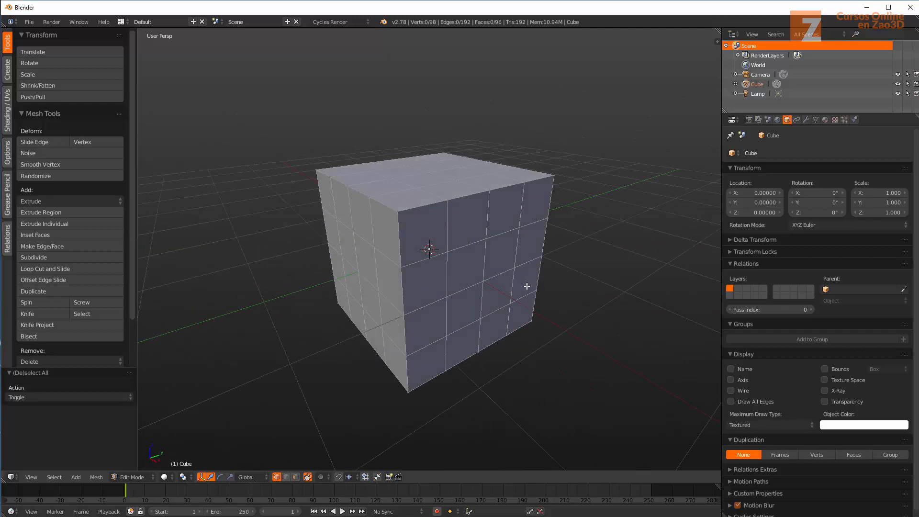
key(Tab)
middle_drag(354, 272, 407, 296)
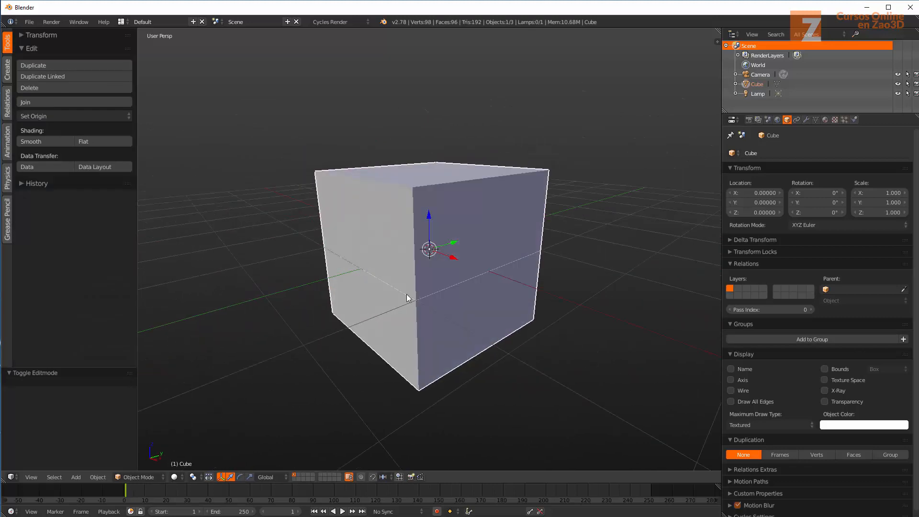
key(Tab)
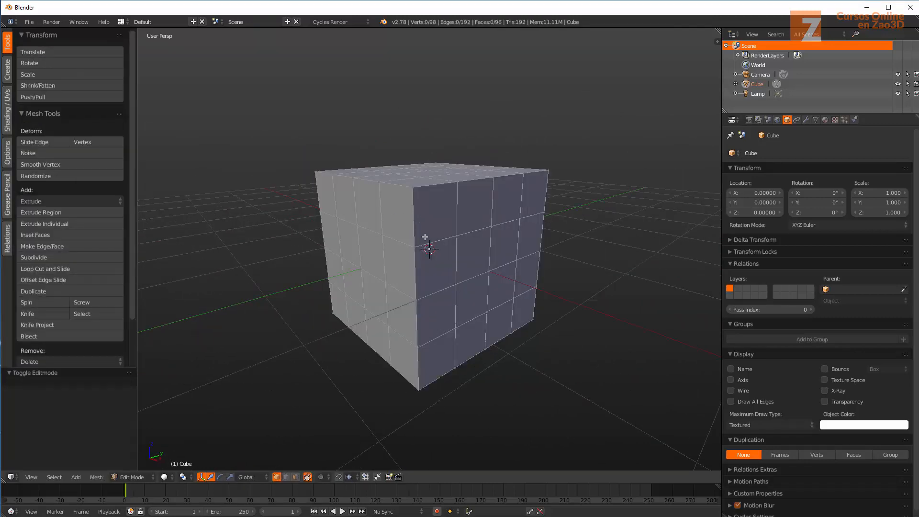
middle_drag(438, 222, 348, 284)
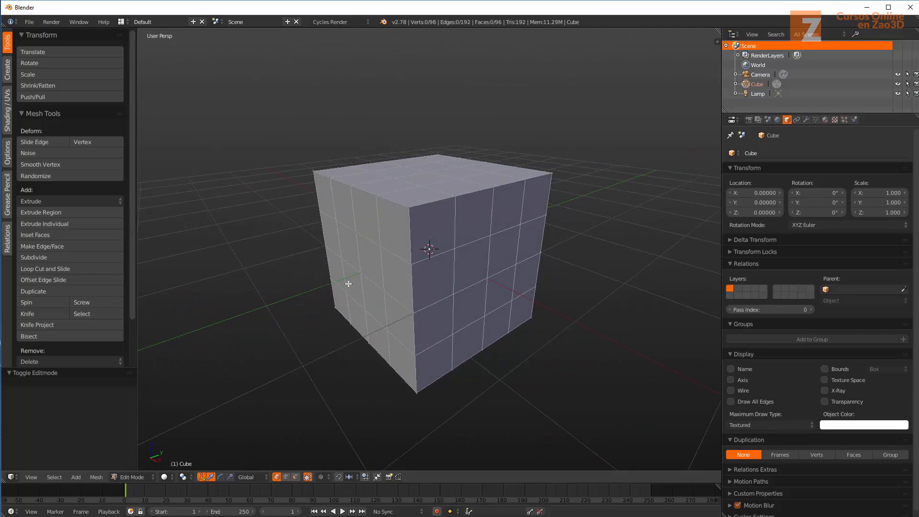
- Try a one-cut Subdivide on the whole cube mesh, undo it and clear the selection
key(a)
key(w)
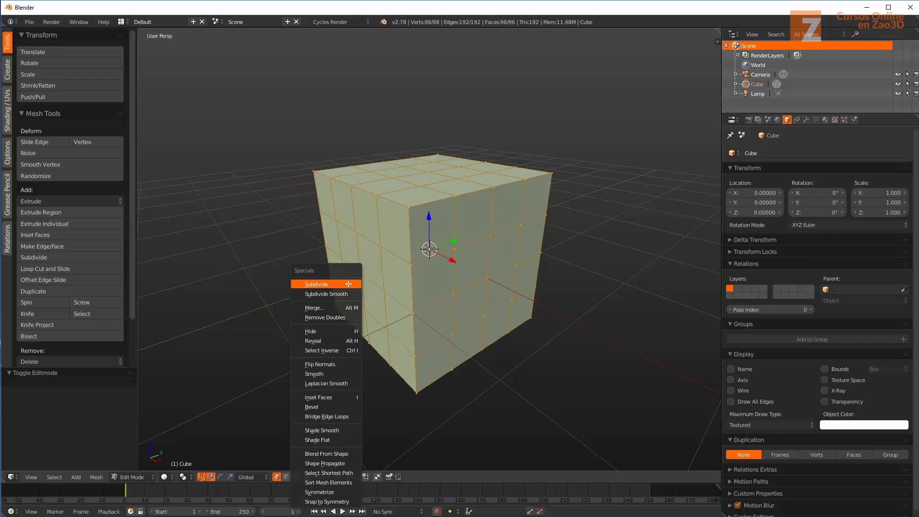
click(317, 286)
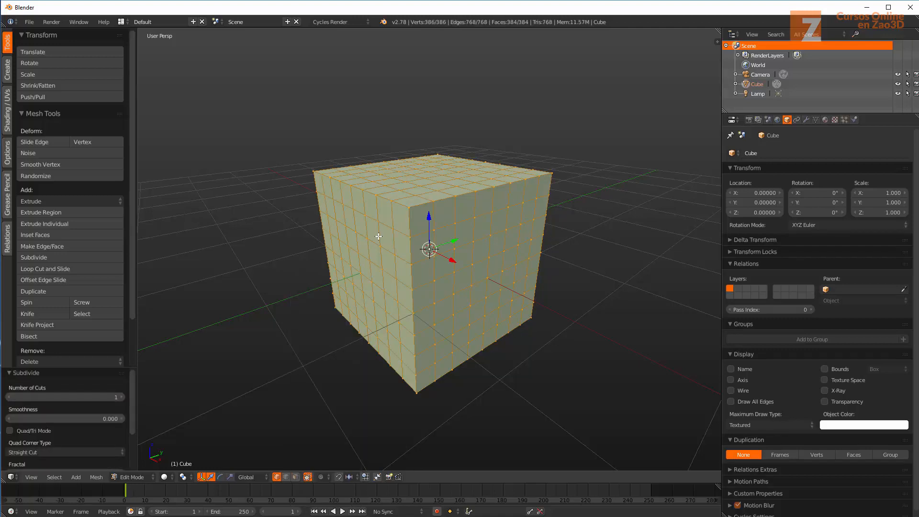
key(ctrl+z)
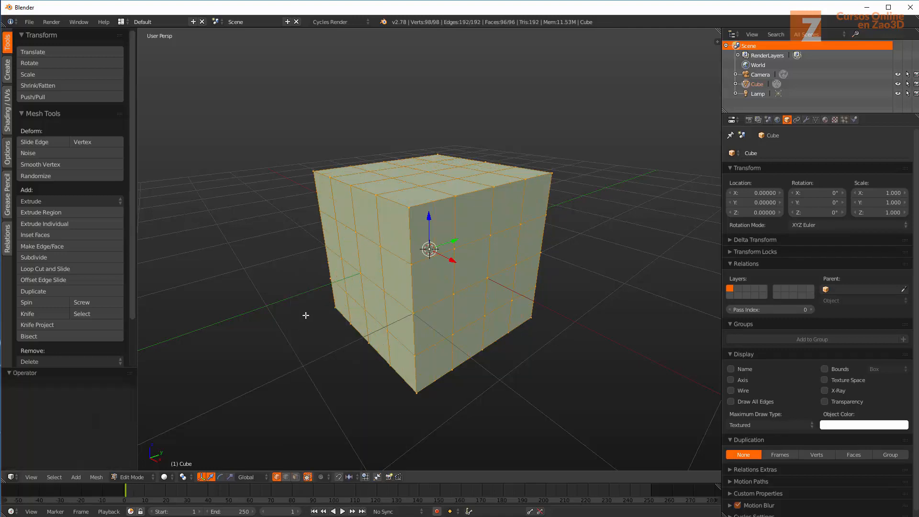
key(Tab)
key(Tab)
key(a)
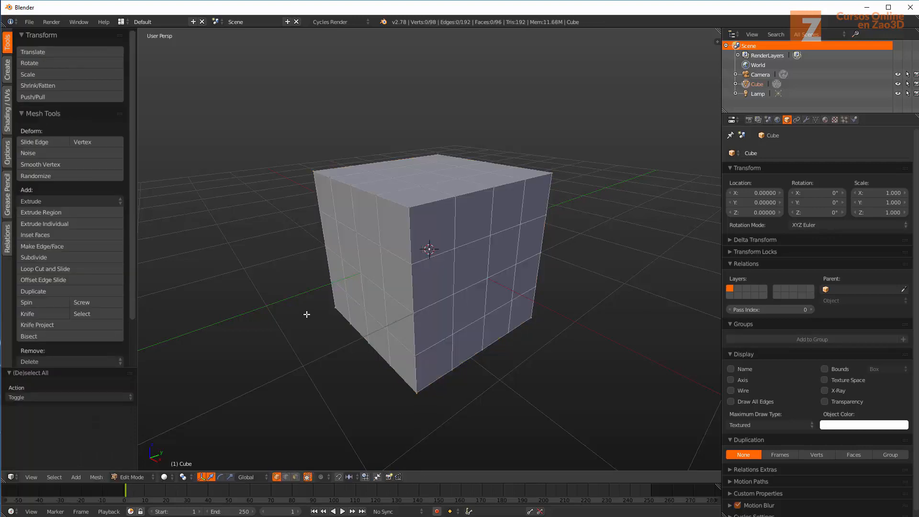
- Try a horizontal loop cut around the cube's top row of faces, previewing up to three cuts, and discard it
key(ctrl+r)
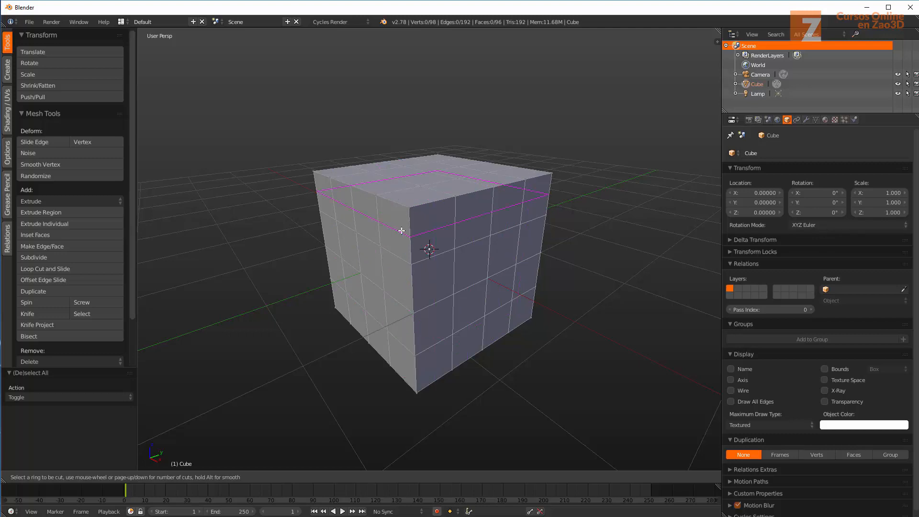
scroll(401, 231, up, 5)
scroll(401, 231, down, 5)
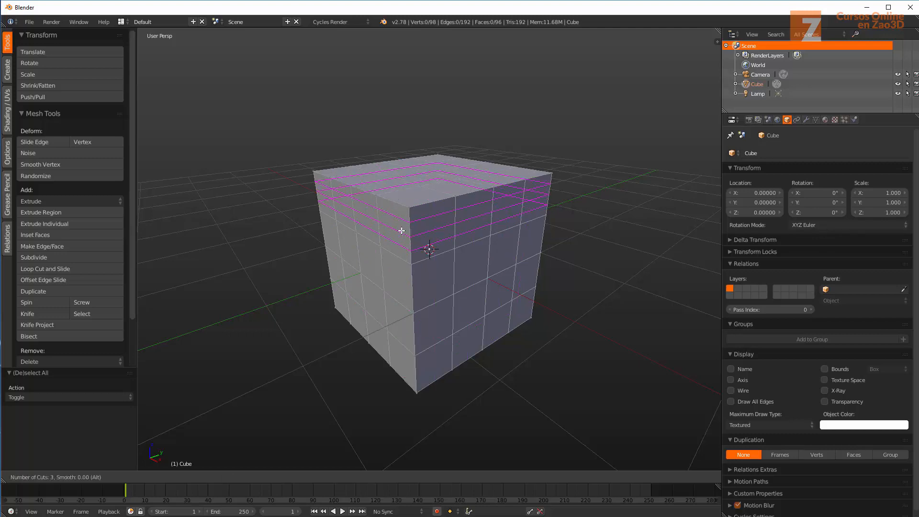
scroll(402, 231, up, 5)
scroll(402, 230, down, 5)
click(401, 231)
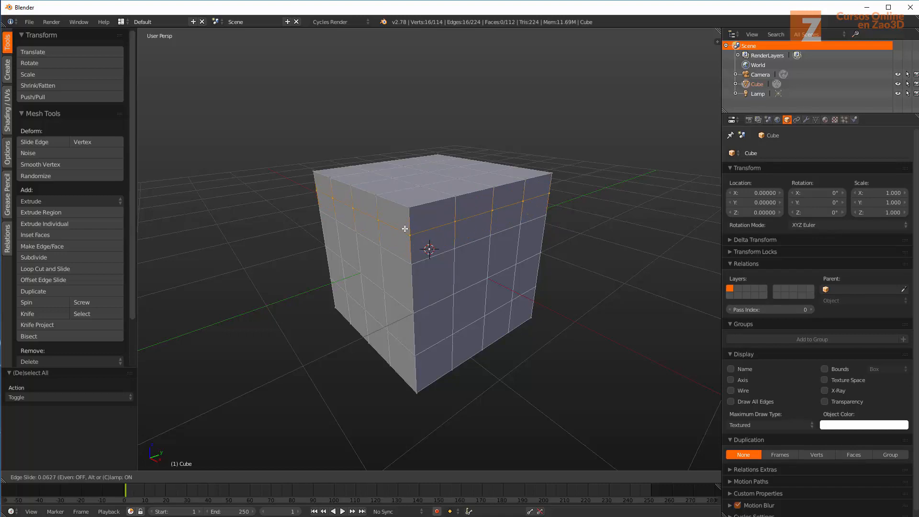
right_click(403, 228)
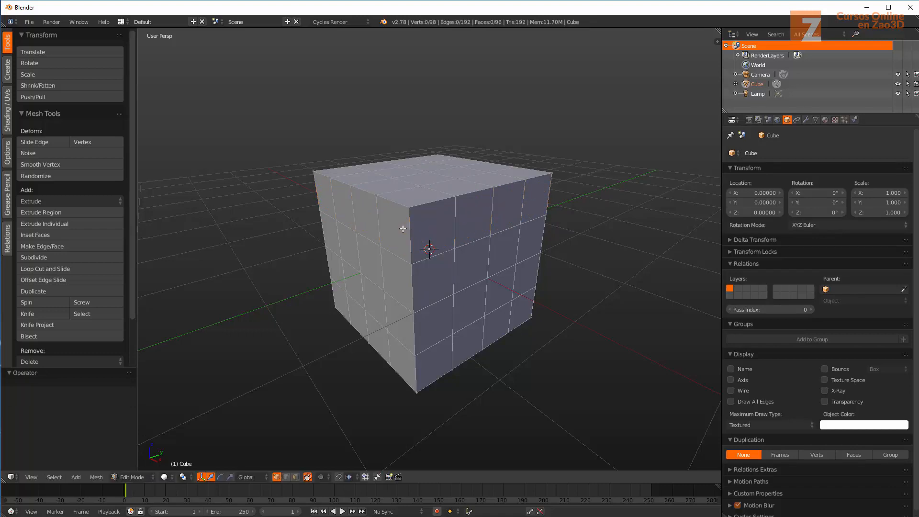
- Add a single horizontal loop cut around the cube's top row of faces, trying the Even slide option
key(ctrl+r)
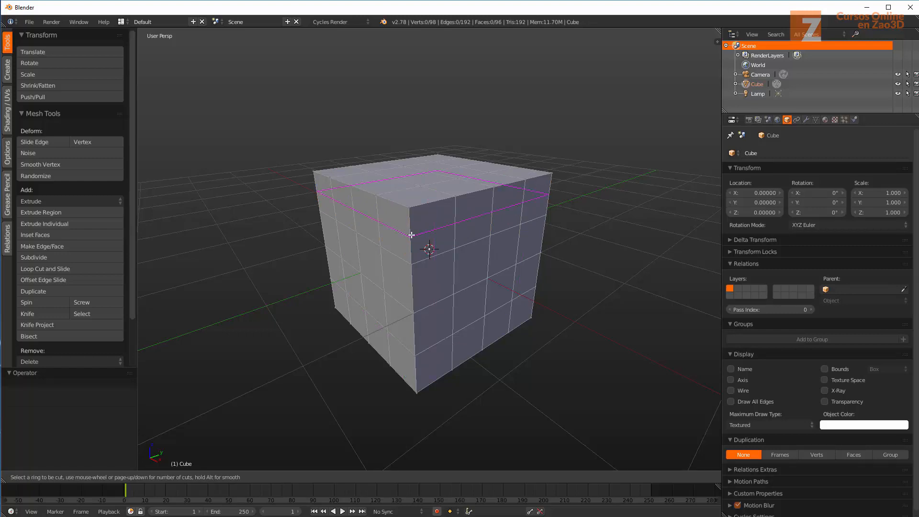
scroll(411, 235, up, 2)
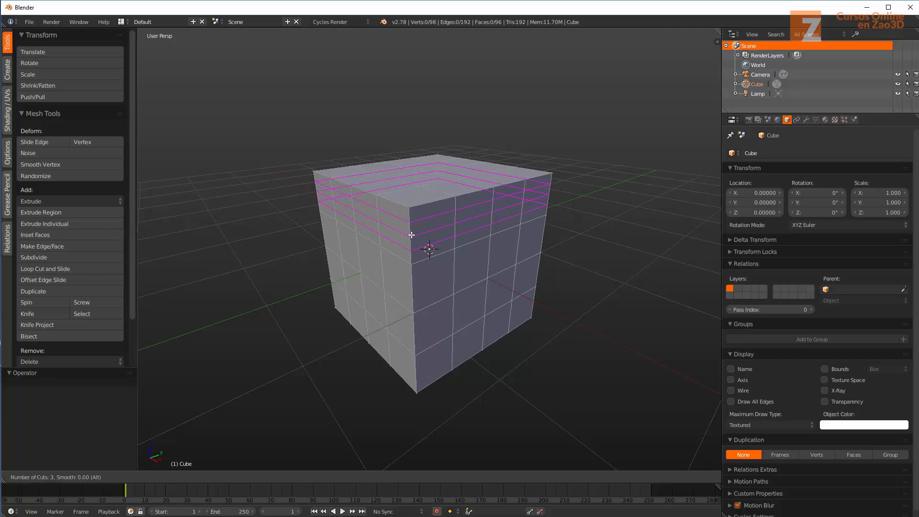
scroll(412, 235, down, 1)
scroll(411, 235, down, 1)
click(411, 235)
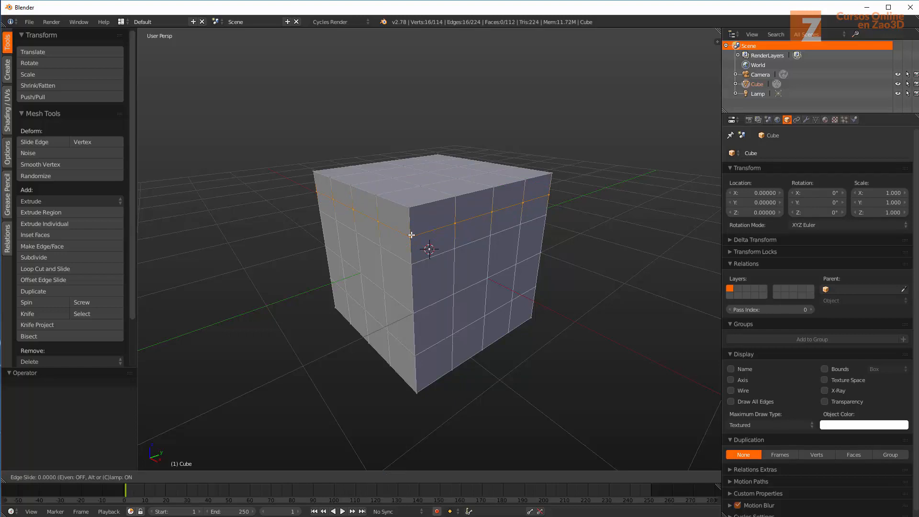
key(e)
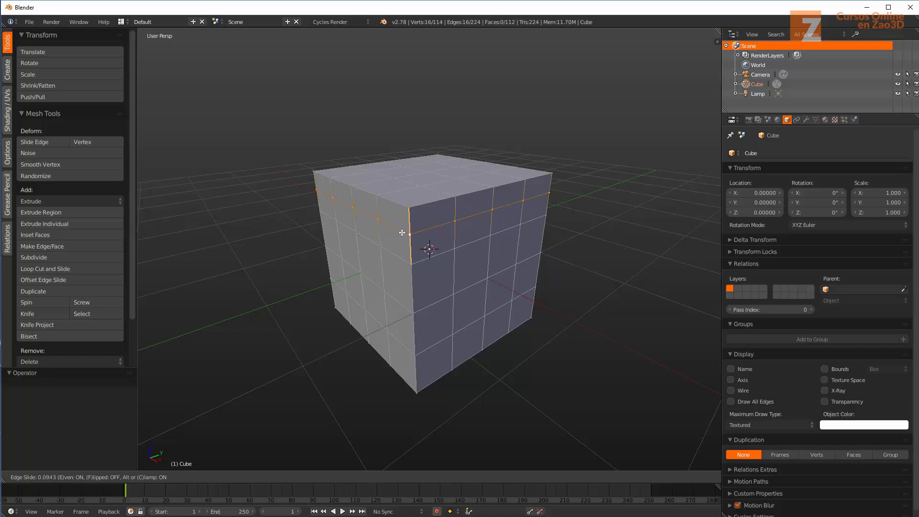
click(402, 233)
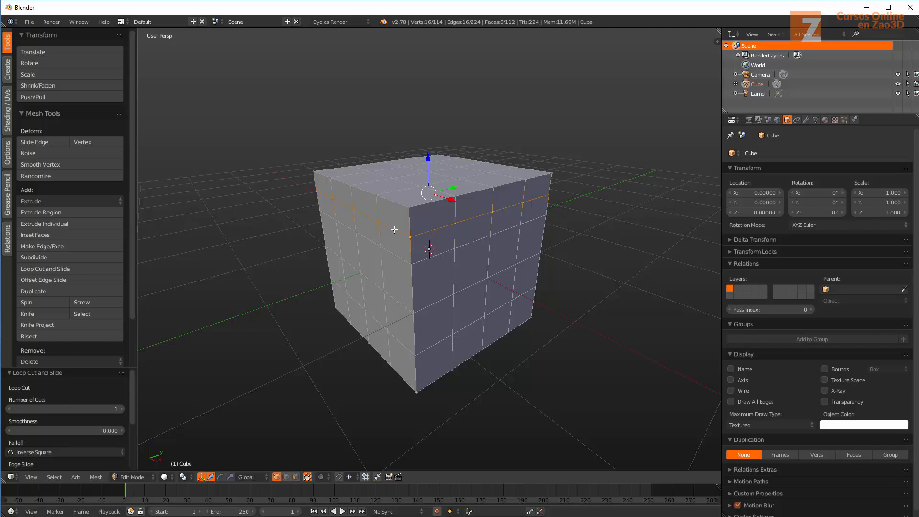
- Switch to edge selection and raise the top edge of the front face's second column by about 0.165 along Z
scroll(394, 230, up, 5)
scroll(396, 230, down, 3)
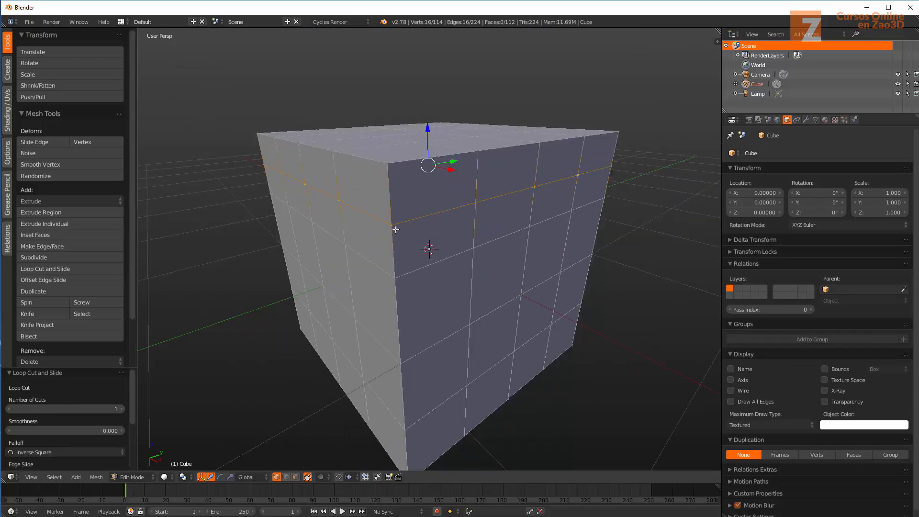
mouse_move(501, 212)
middle_down()
mouse_move(476, 209)
mouse_move(488, 209)
middle_up()
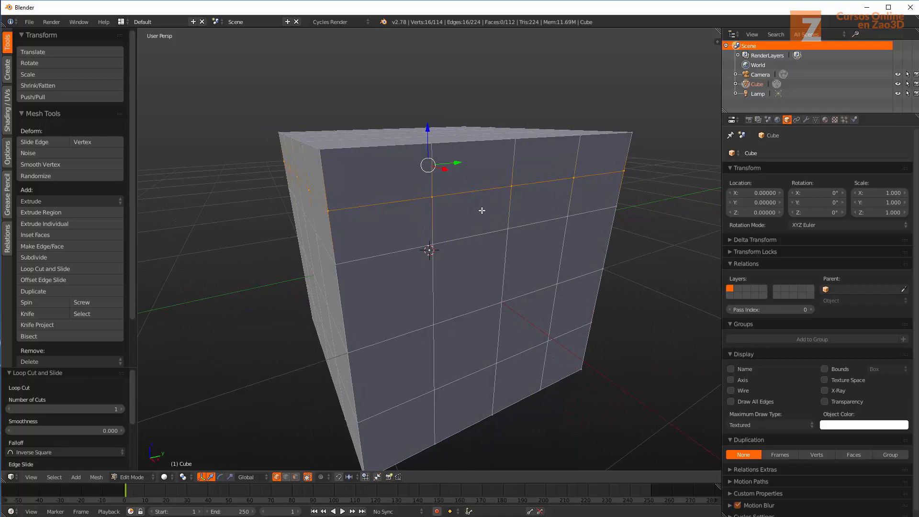
middle_drag(458, 163, 450, 191)
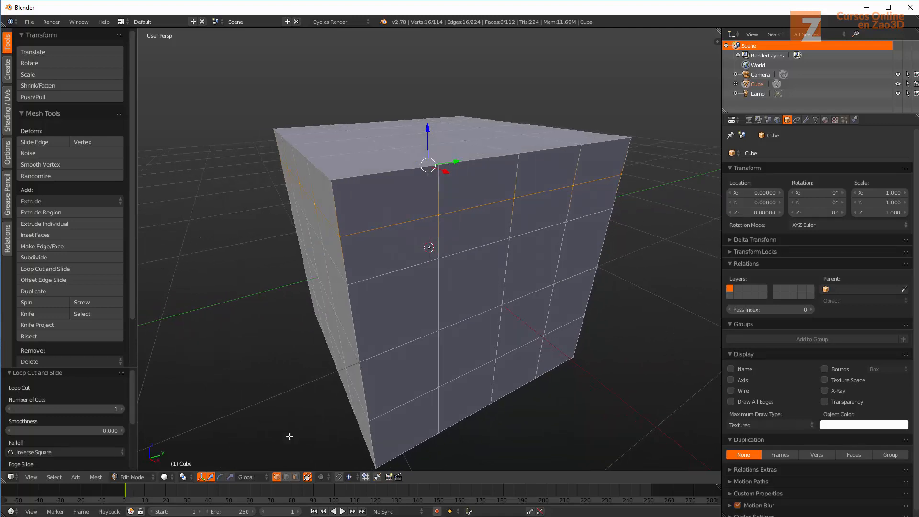
click(286, 477)
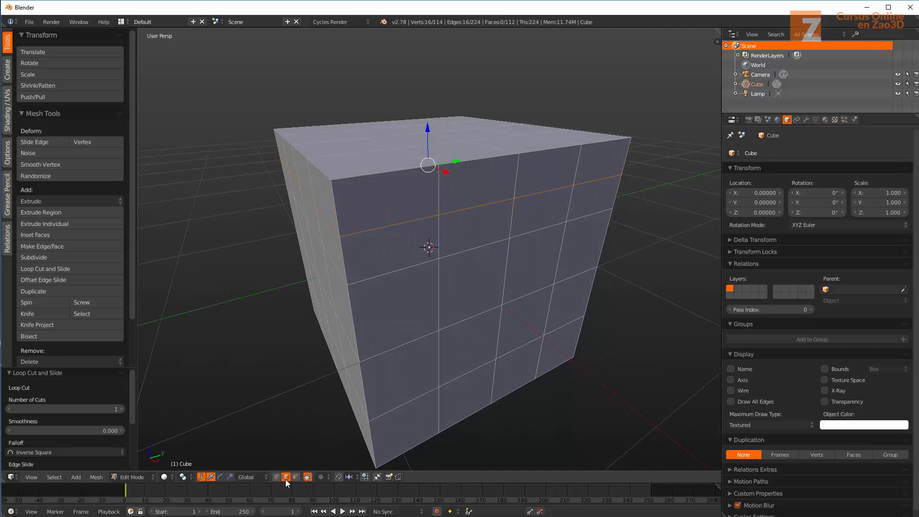
right_click(488, 158)
key(g)
key(z)
click(478, 99)
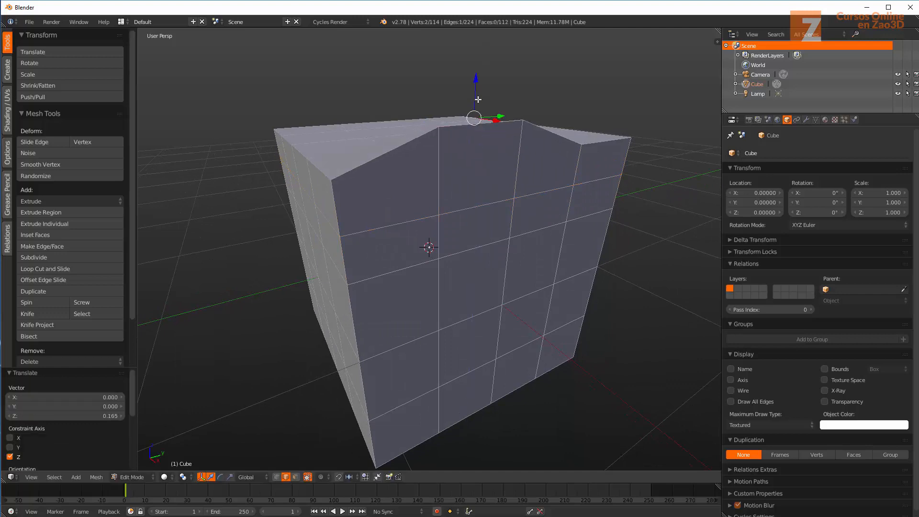
- Lower the loop-cut edge directly beneath the raised edge by about 0.116 along Z
right_click(474, 206)
key(g)
key(z)
click(484, 185)
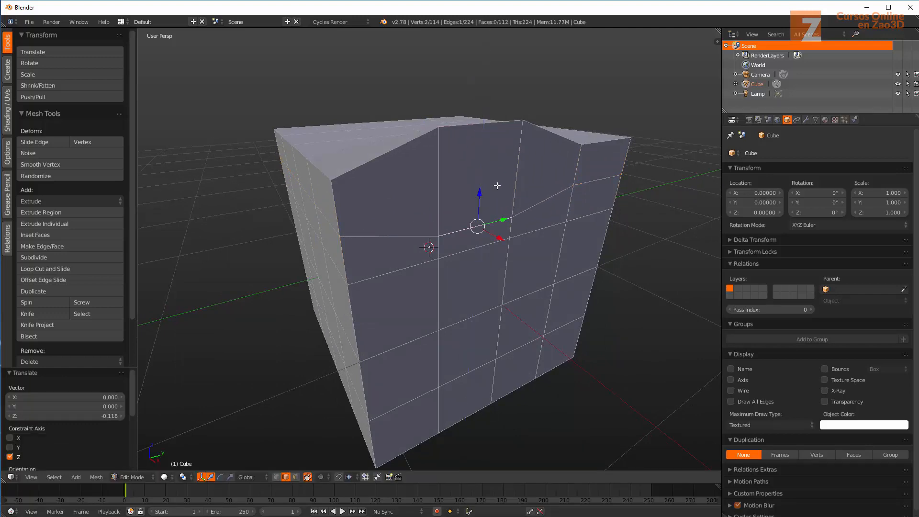
- Raise a middle top edge of the adjacent side face along Z
middle_drag(484, 184, 413, 235)
right_click(491, 156)
key(g)
key(z)
click(491, 158)
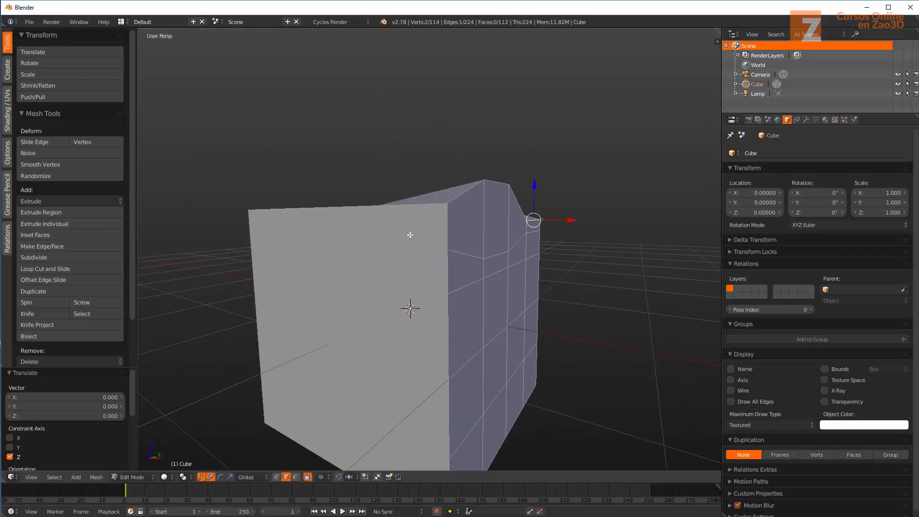
right_click(346, 209)
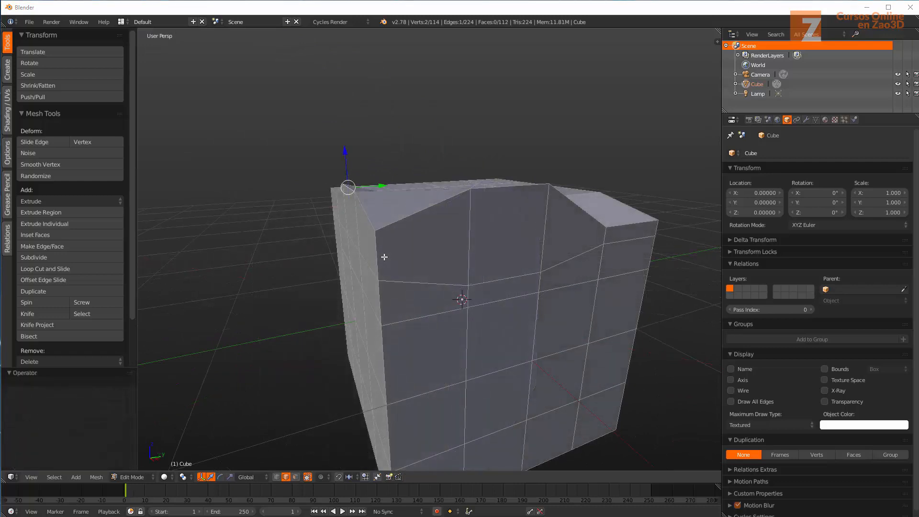
- Try a loop cut around the deformed top row of faces, sliding it with the Even and Flipped options, and undo it
right_click(384, 257)
key(ctrl+r)
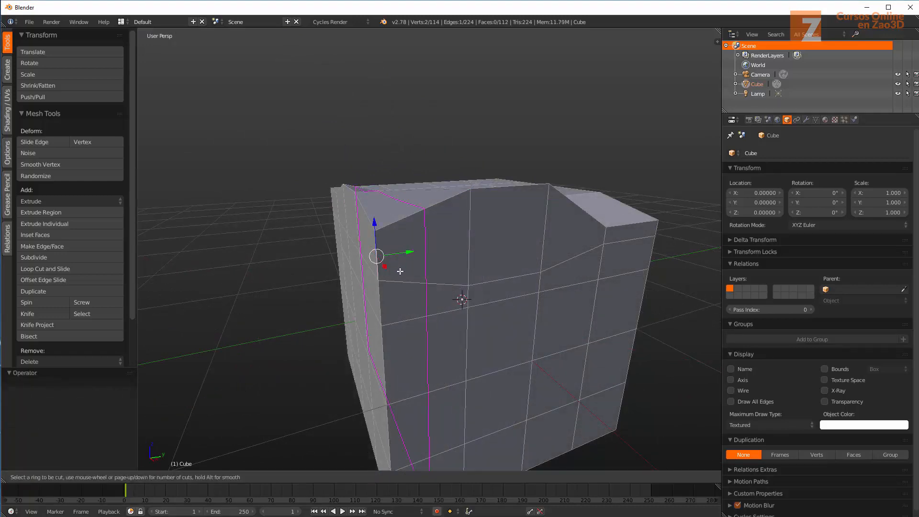
click(383, 253)
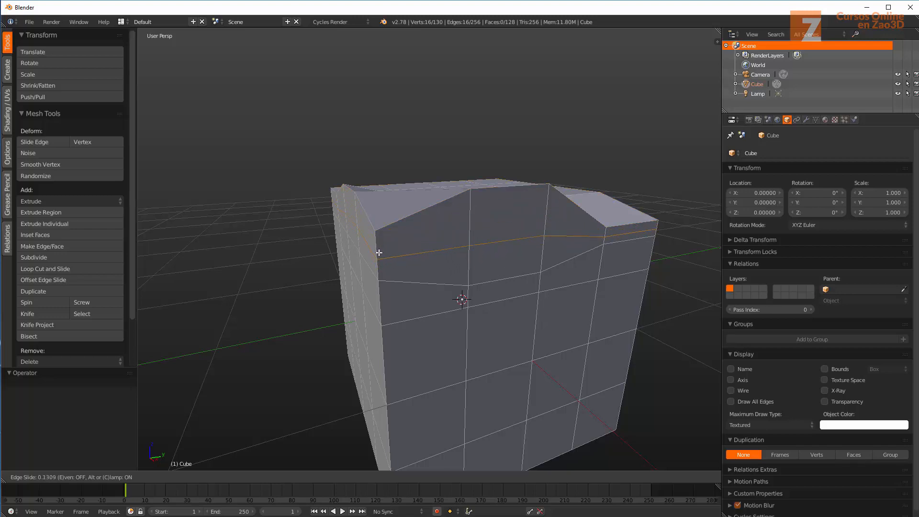
key(e)
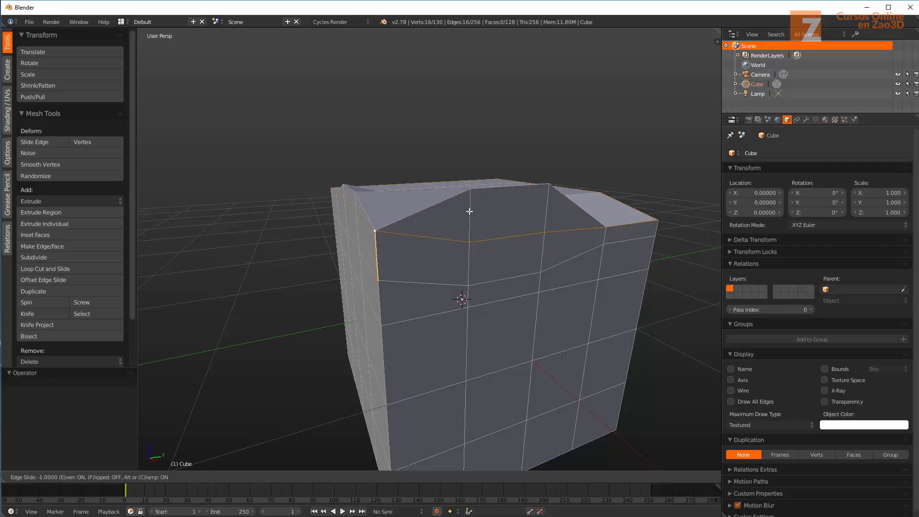
key(f)
key(f)
key(f)
key(f)
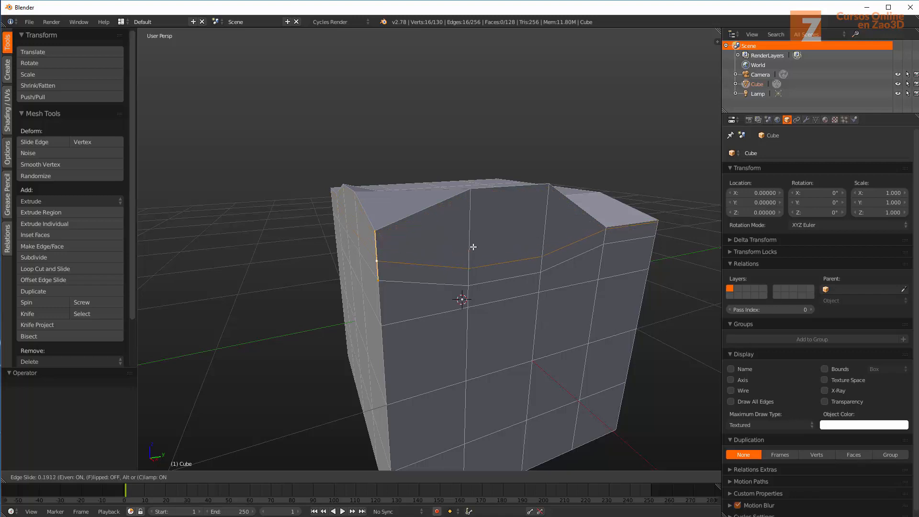
key(e)
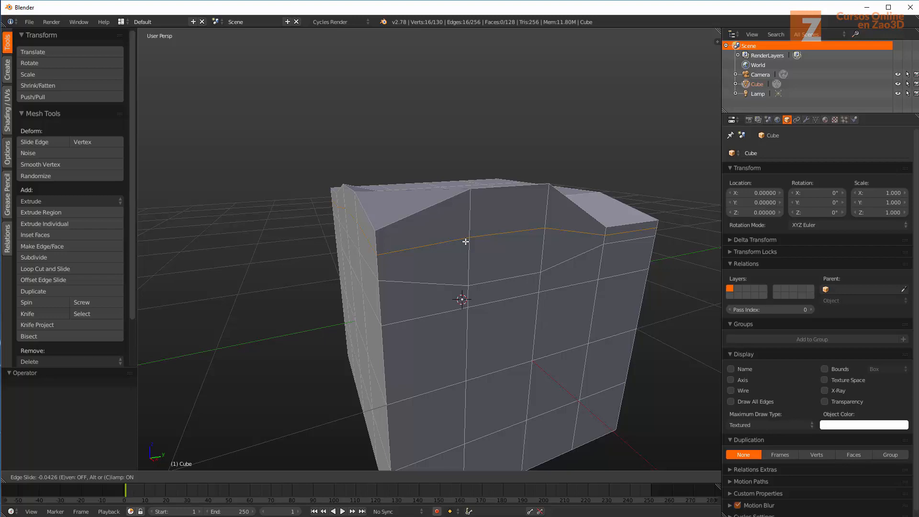
click(466, 241)
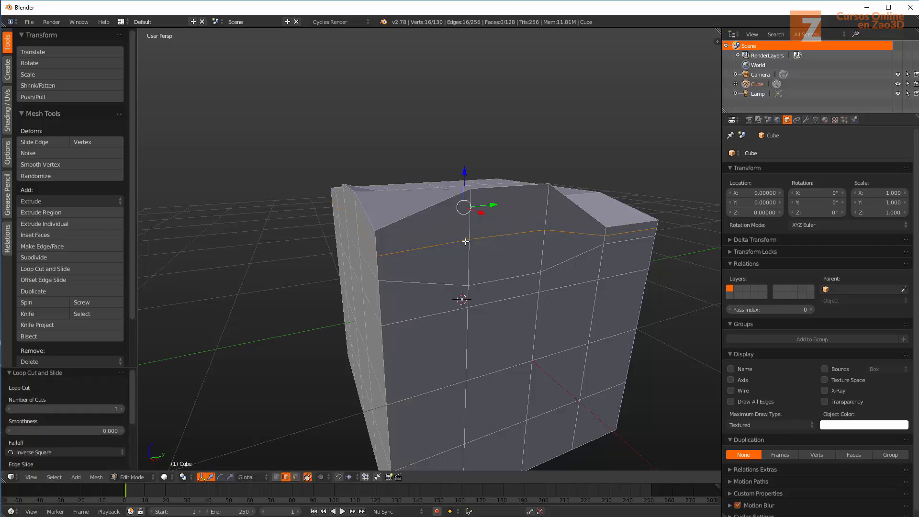
key(ctrl+z)
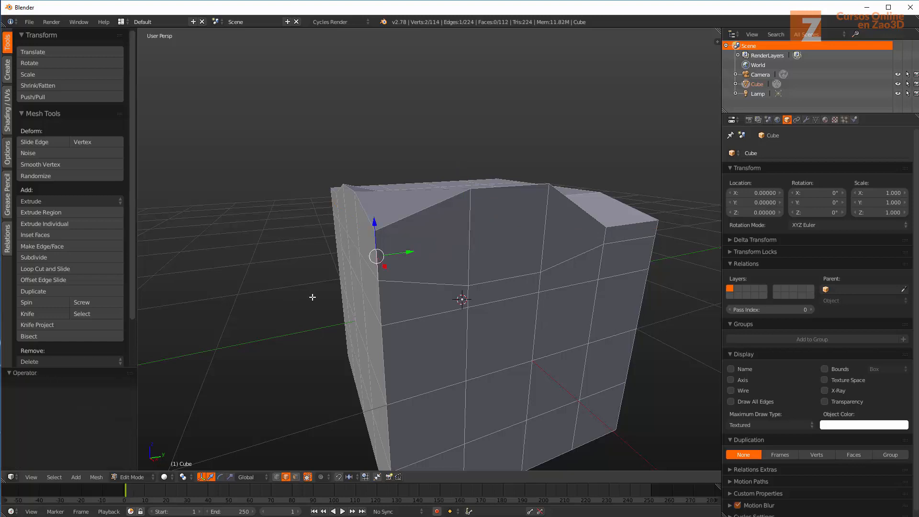
- Add one horizontal loop cut around the uneven top row of faces, above the lowered edge
scroll(381, 329, down, 2)
shift+middle_drag(382, 329, 391, 232)
scroll(403, 234, up, 2)
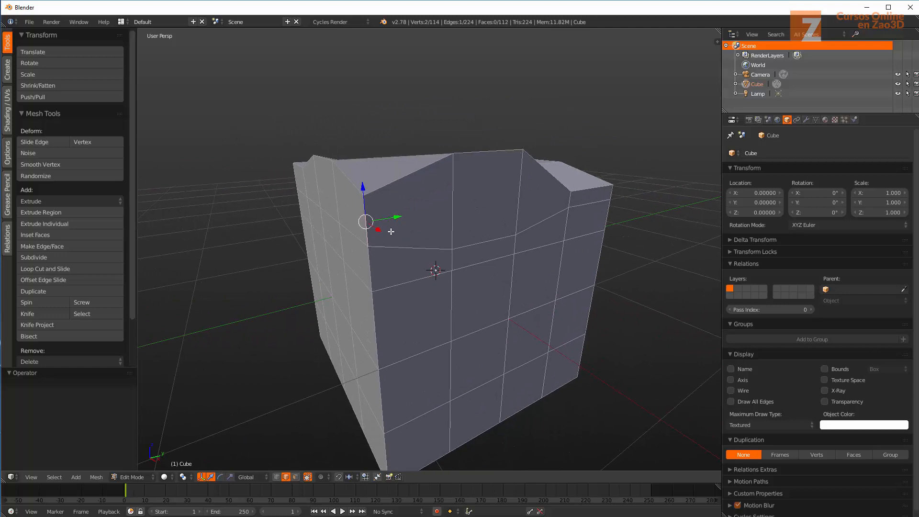
key(ctrl+r)
click(366, 215)
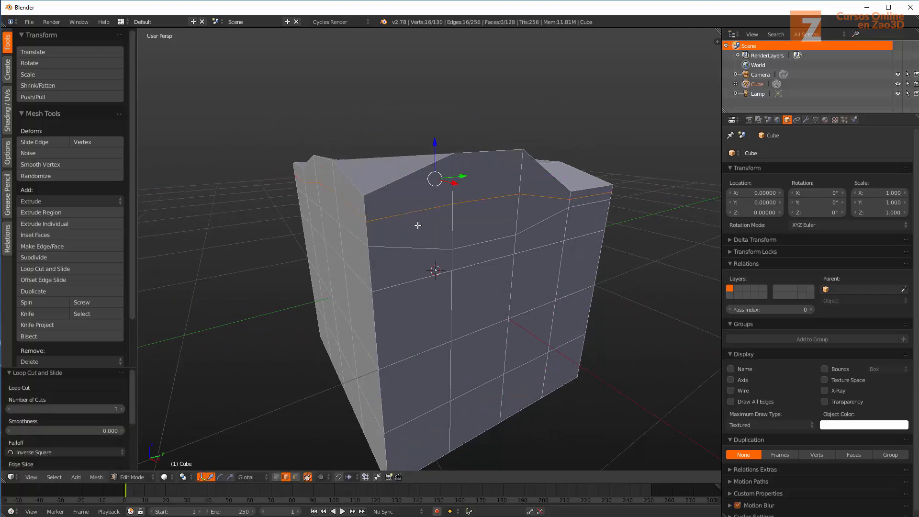
mouse_move(394, 230)
middle_down()
mouse_move(363, 230)
mouse_move(402, 228)
middle_up()
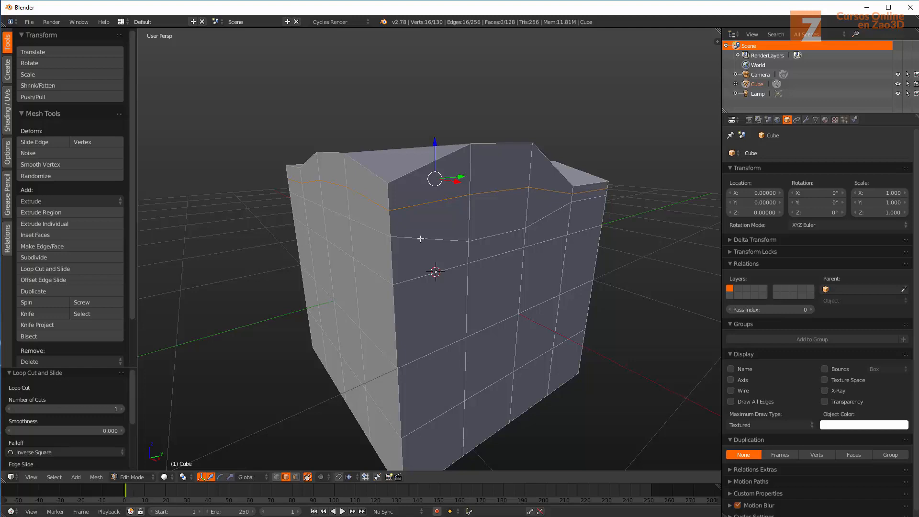
- Undo the last loop cut around the uneven top row of faces
key(ctrl+z)
key(ctrl+z)
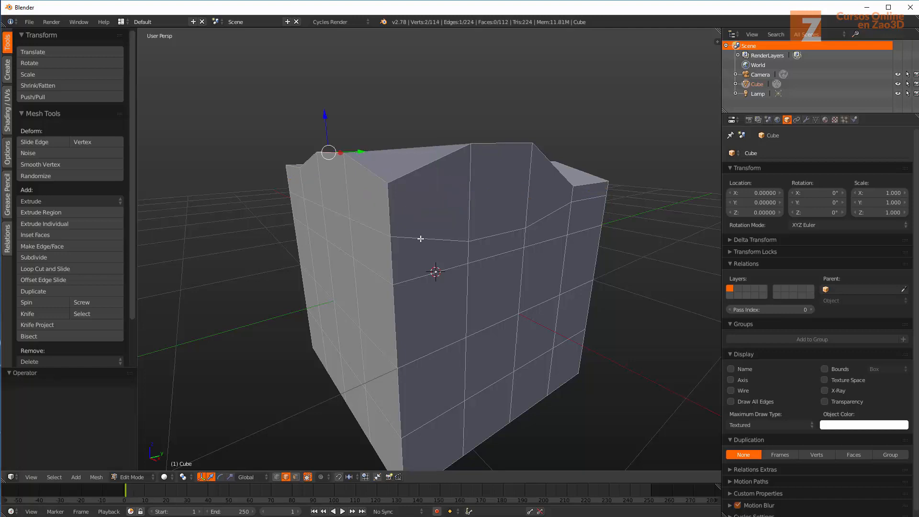
- Try one horizontal loop cut around the uneven top row, slid toward the row's lower edge, and undo it
key(ctrl+r)
click(387, 224)
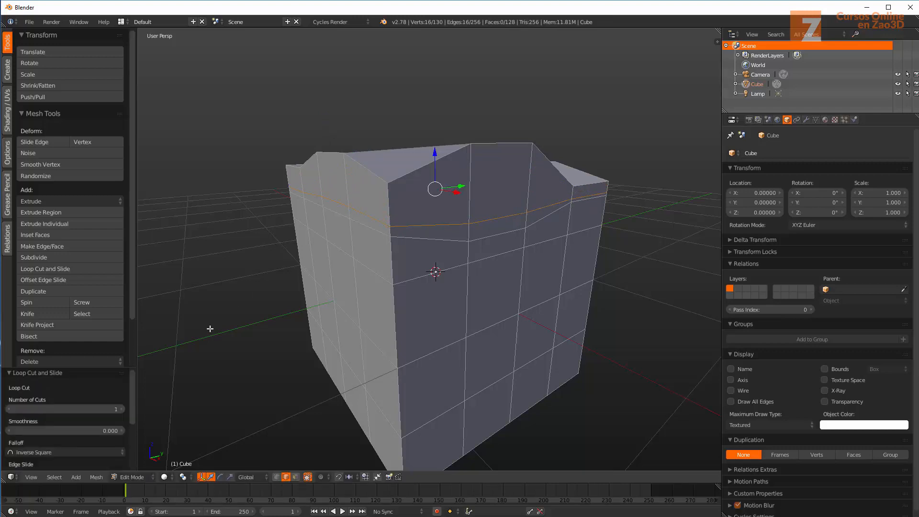
key(ctrl+z)
- Add one loop cut around the uneven top row, toggling Even and Flipped on and off while sliding, and place it near the row's lower edge
key(ctrl+r)
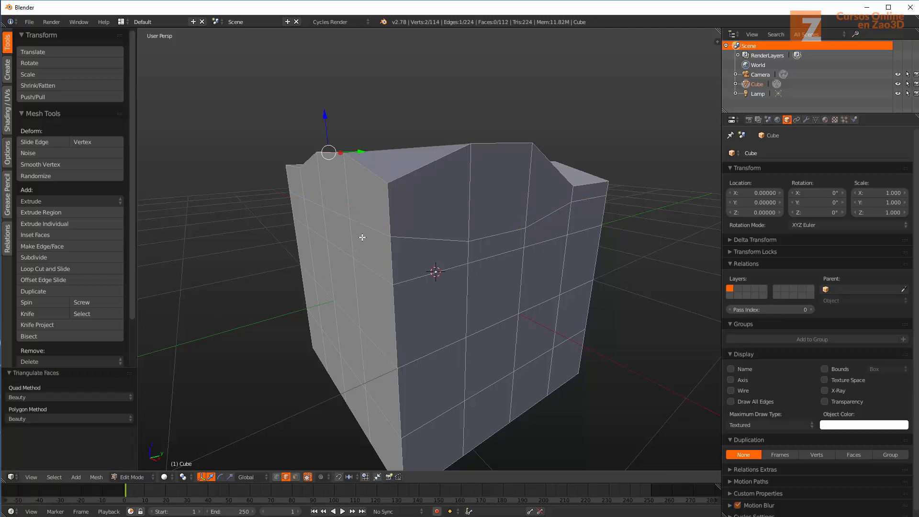
click(393, 217)
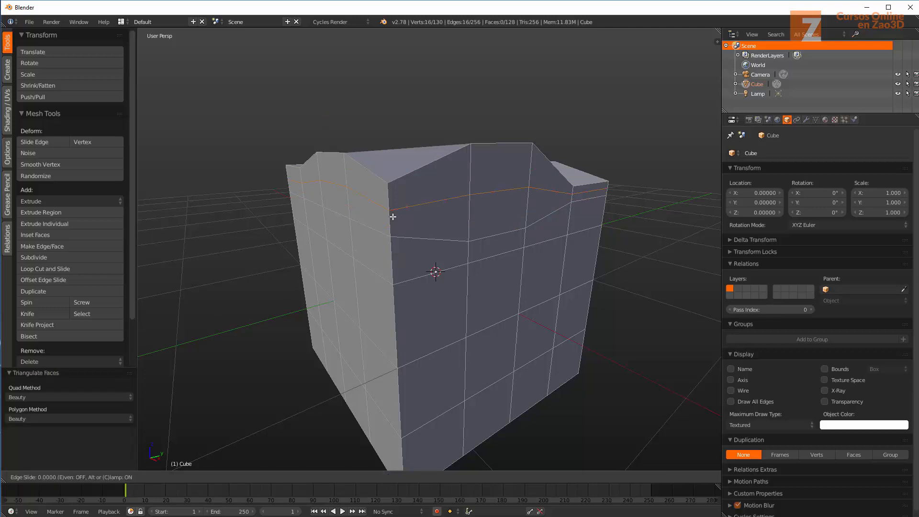
key(e)
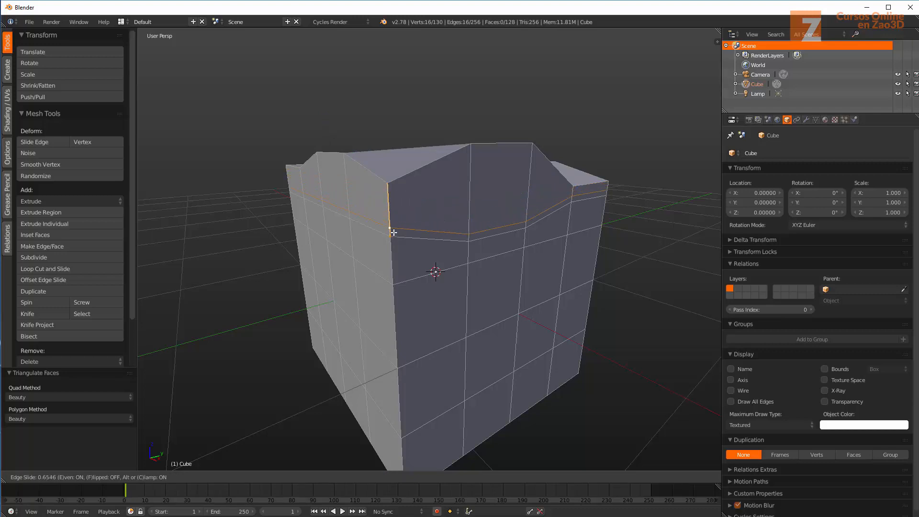
key(f)
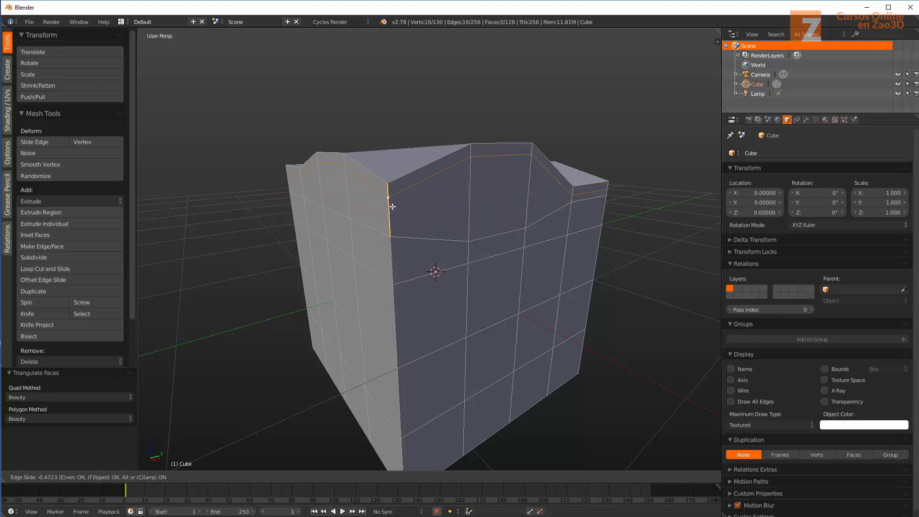
key(f)
key(e)
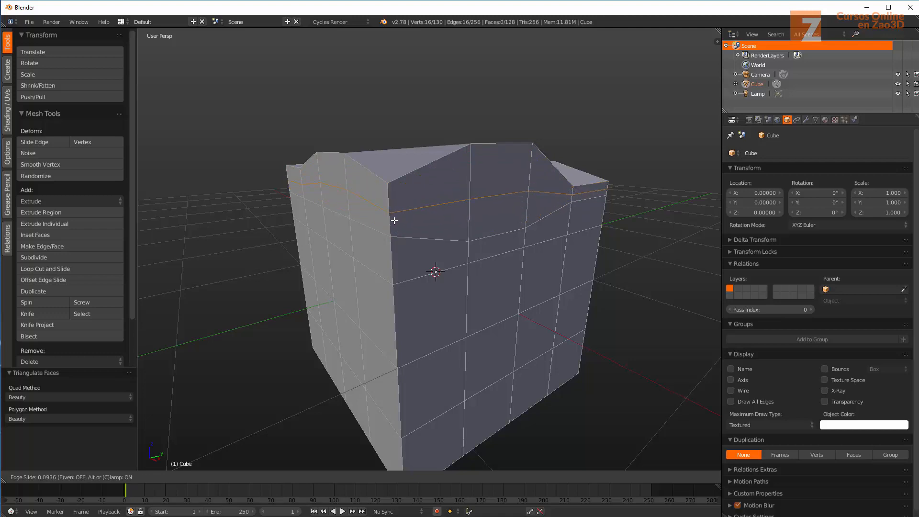
click(398, 233)
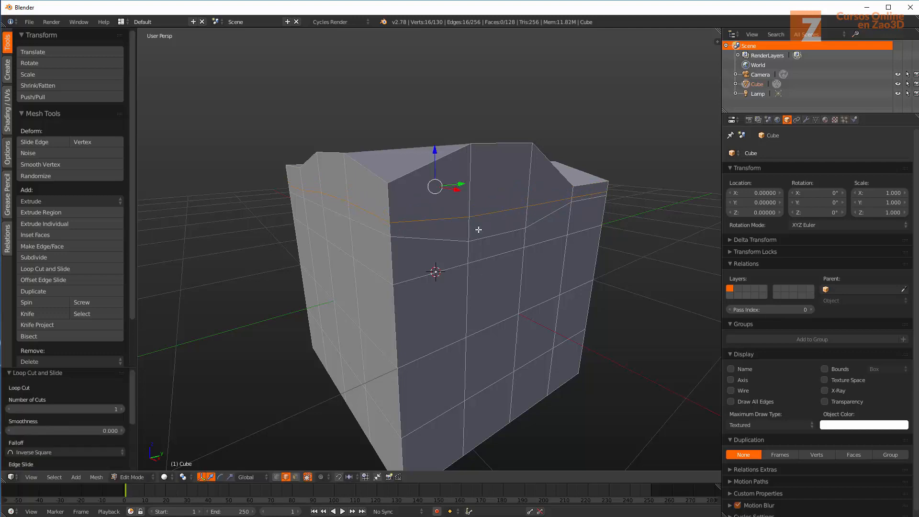
scroll(452, 269, down, 3)
shift+middle_drag(451, 268, 425, 246)
middle_drag(494, 249, 421, 265)
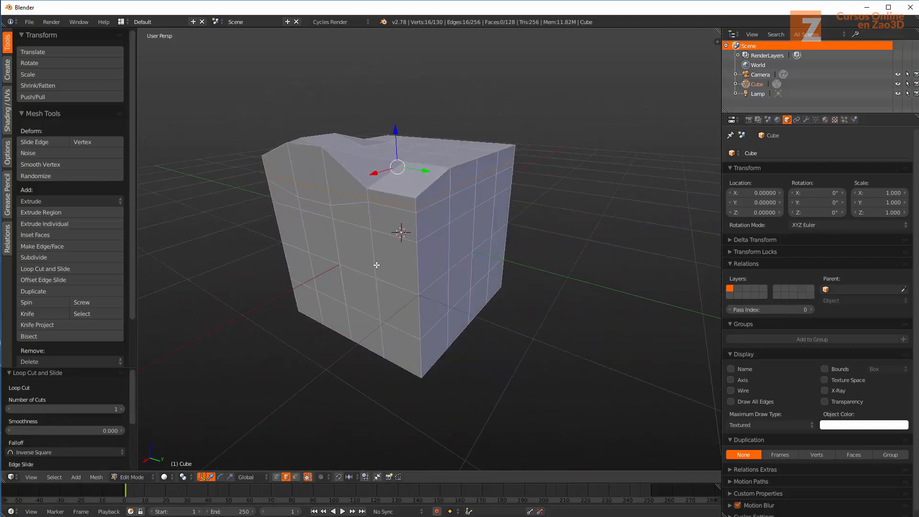
middle_drag(377, 265, 382, 272)
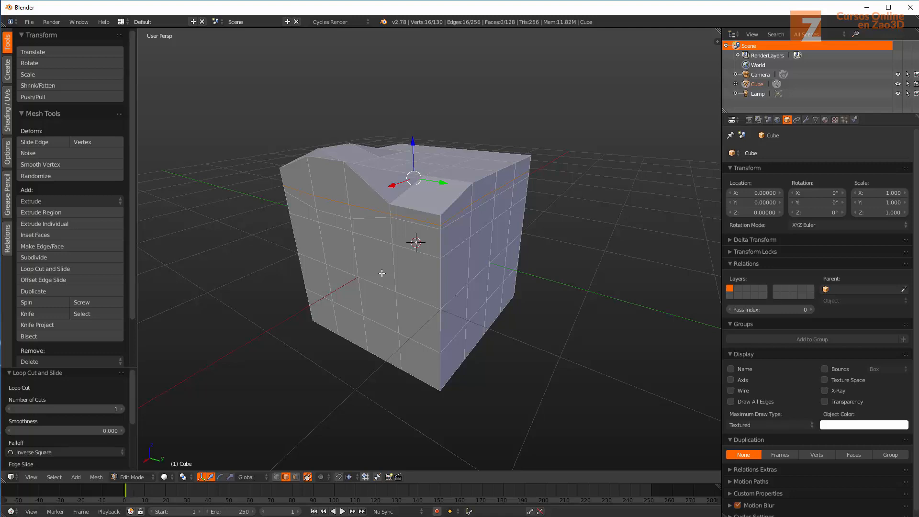